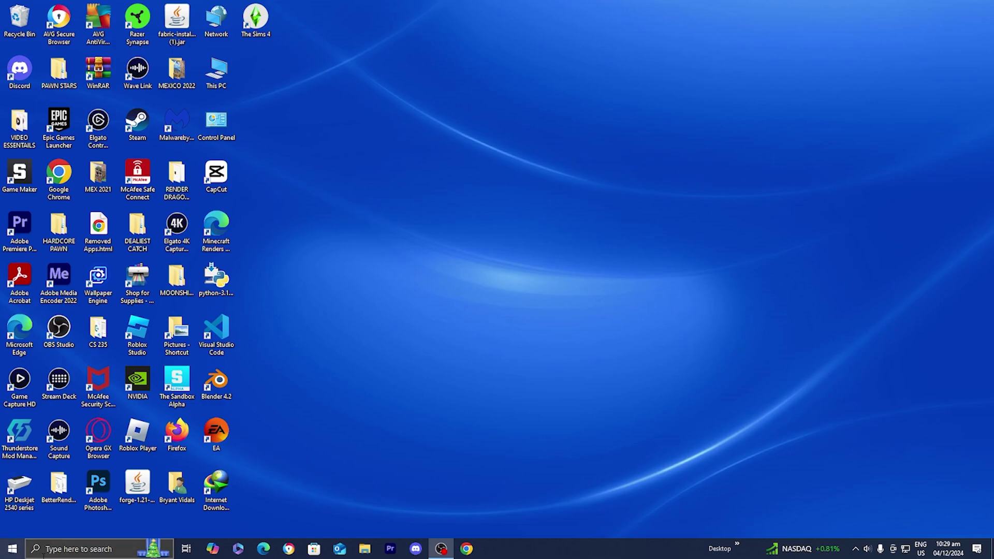
Launch Minecraft Launcher and switch the Java Edition installation from forge to Latest release 1.21.4
click(77, 549)
click(104, 428)
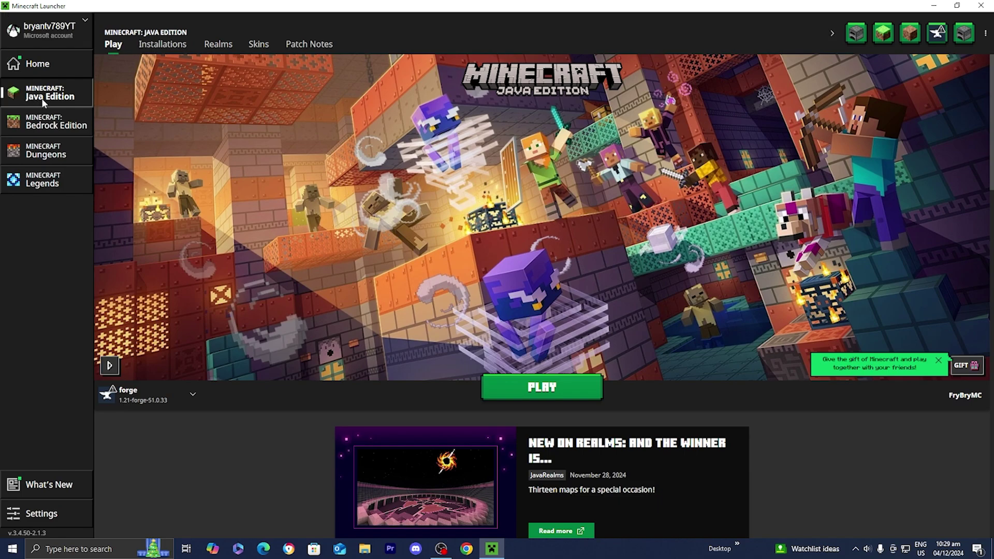
click(136, 392)
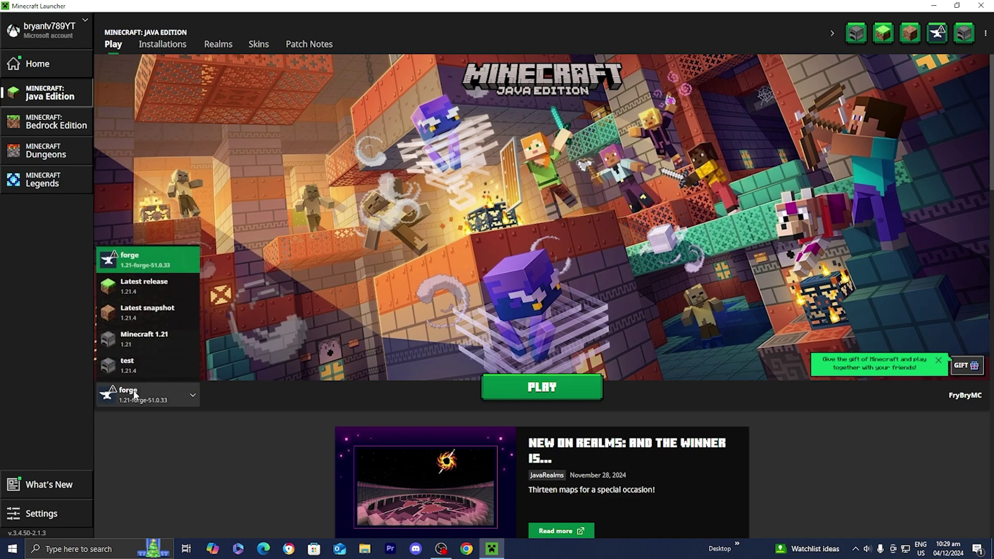
click(145, 292)
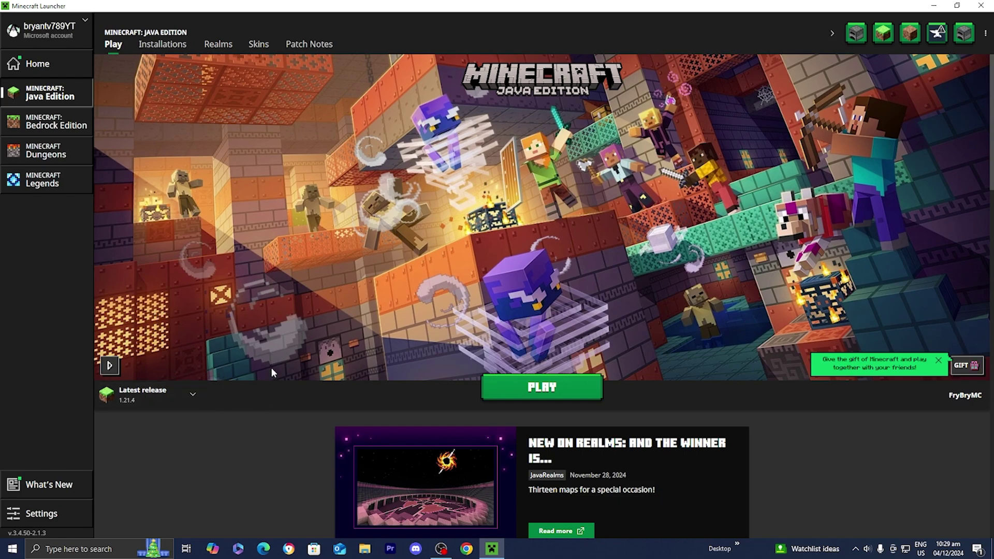
click(179, 49)
click(342, 110)
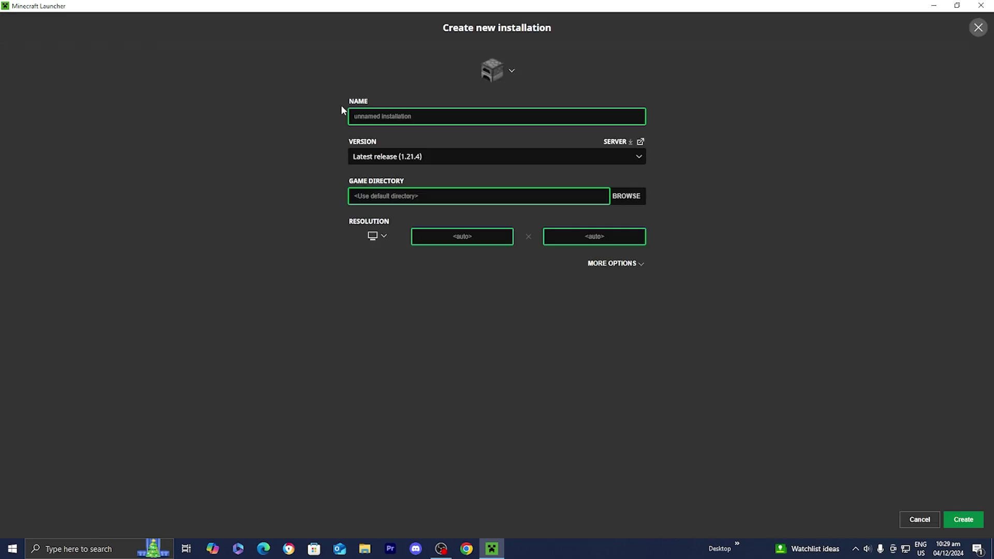
click(388, 156)
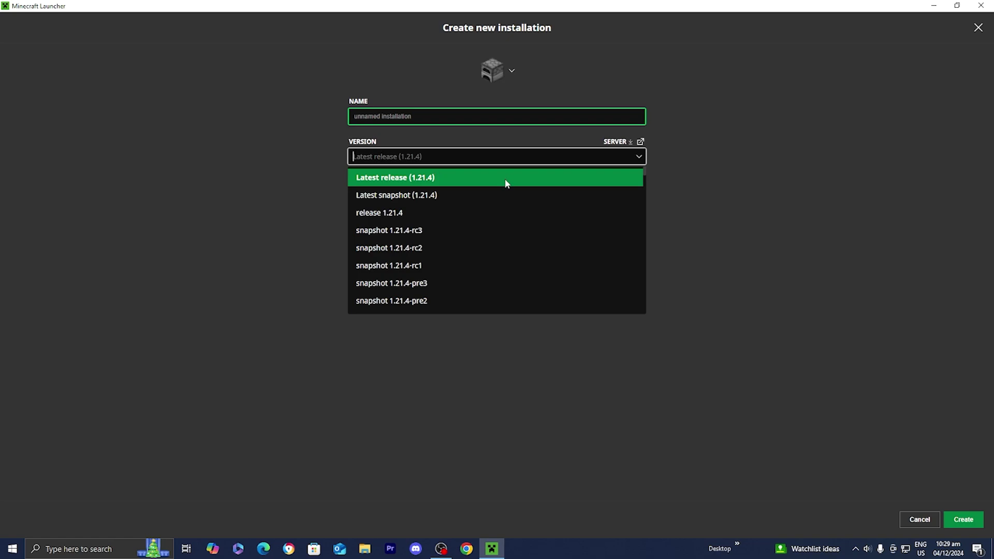
click(369, 152)
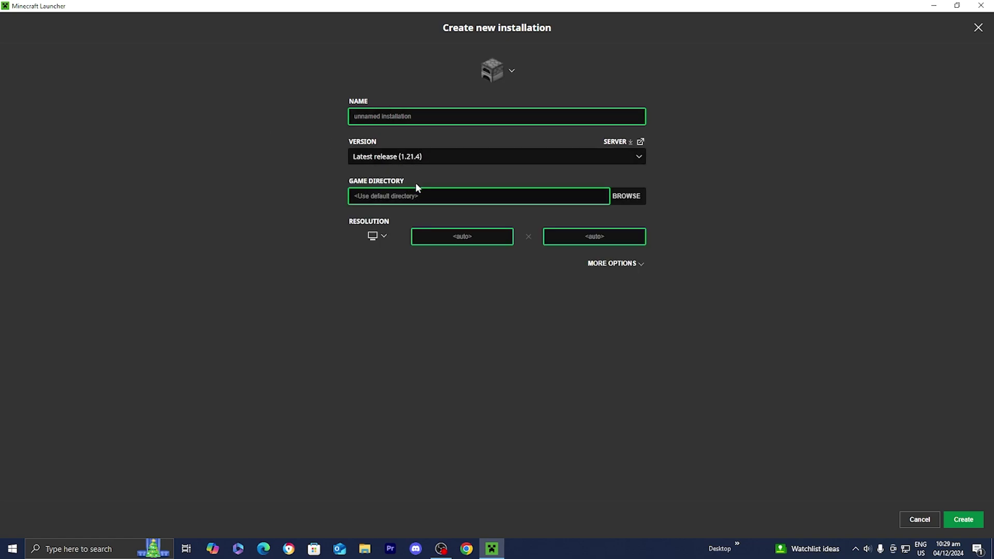
click(920, 519)
click(124, 47)
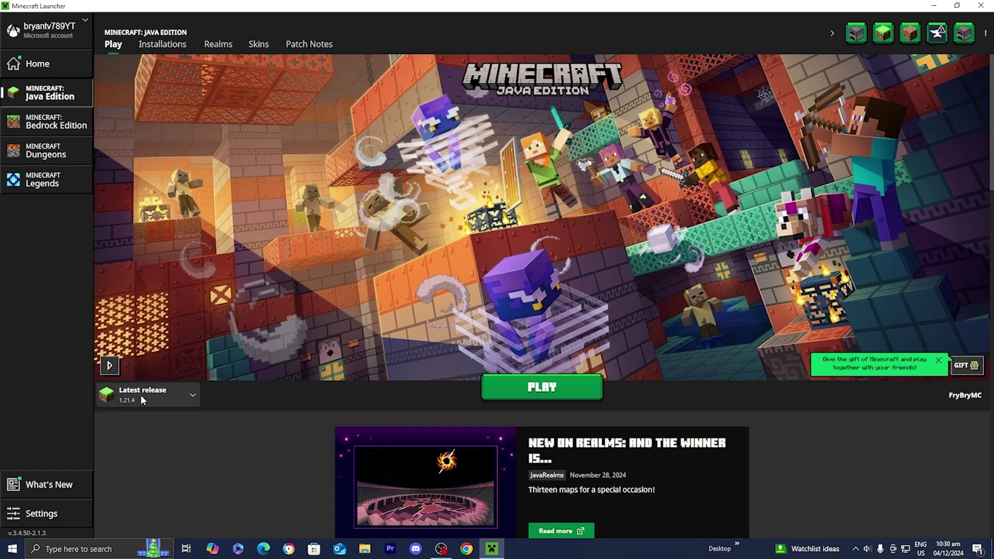
Launch Minecraft 1.21.4 to its title screen, then close the game window
click(507, 399)
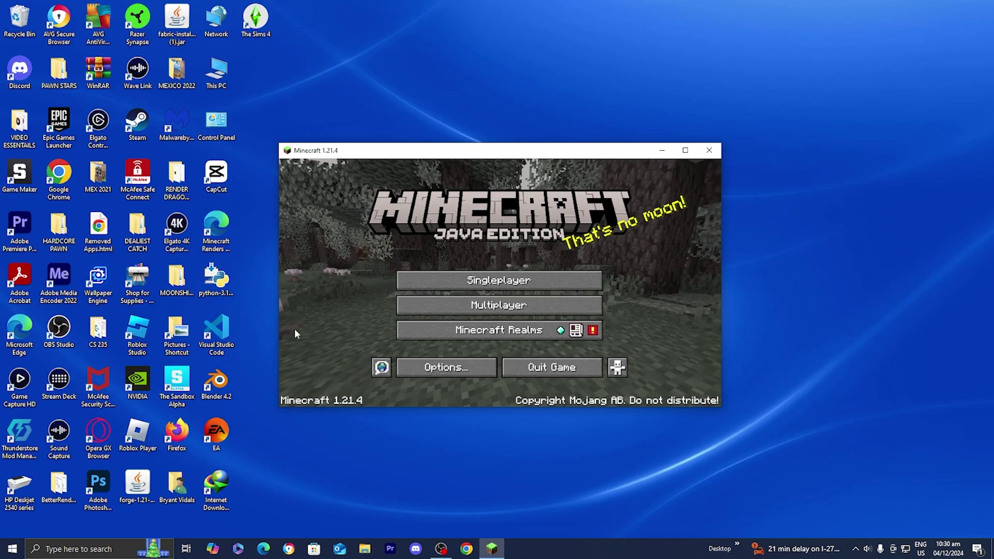
click(709, 155)
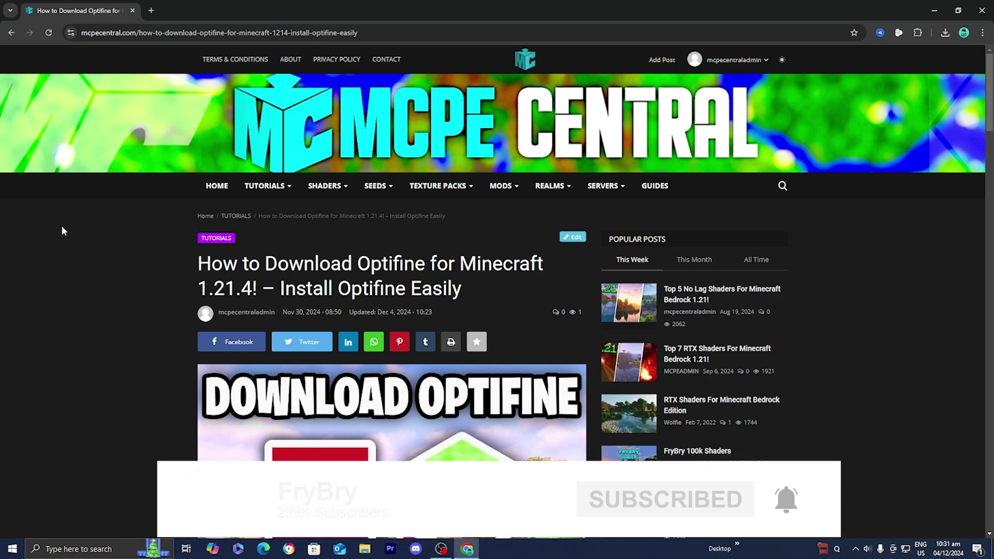
Scroll the MCPE Central guide to Step 2 and open its 'Optifine website' link
scroll(63, 231, down, 5)
scroll(63, 231, up, 1)
scroll(62, 231, up, 2)
scroll(63, 230, down, 4)
scroll(62, 230, down, 4)
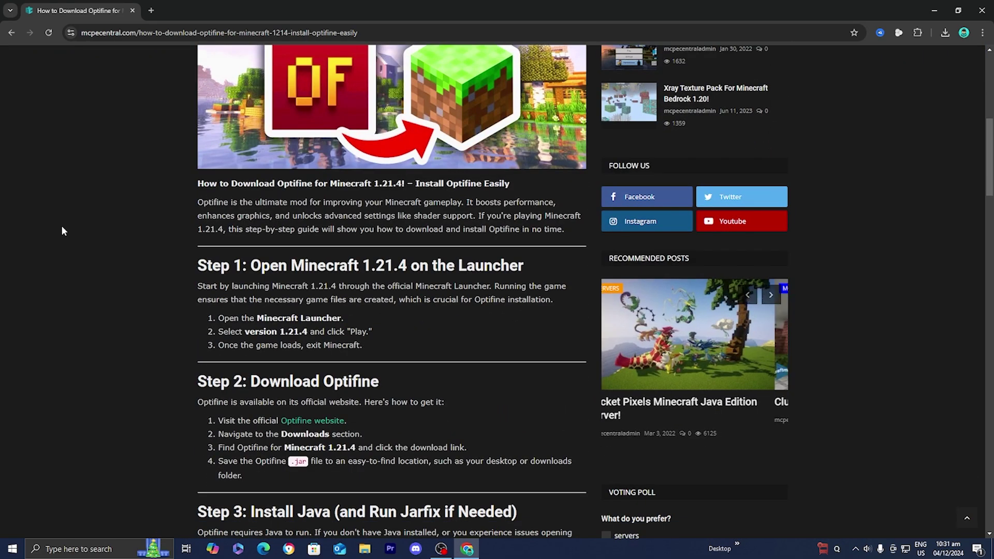
scroll(61, 227, up, 1)
scroll(61, 228, down, 2)
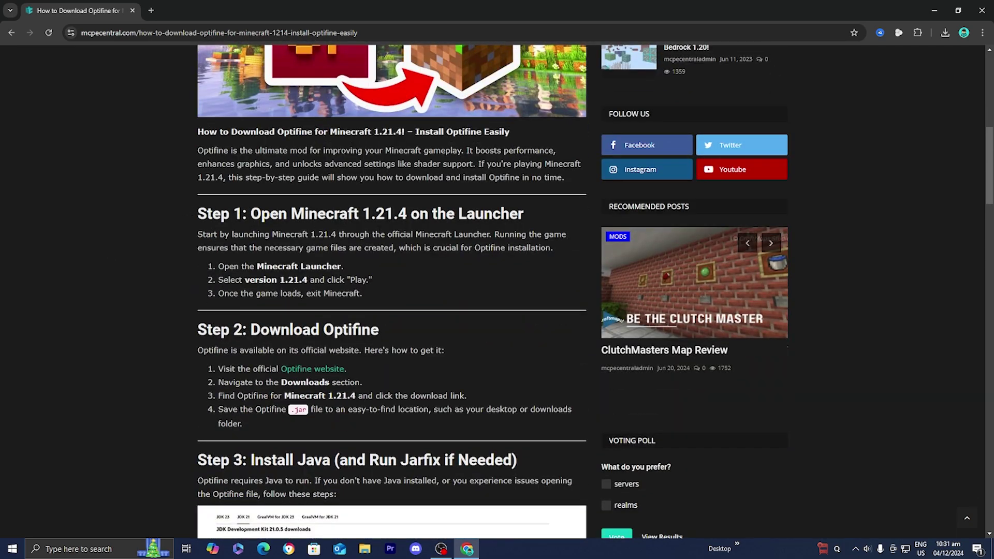
scroll(375, 232, down, 1)
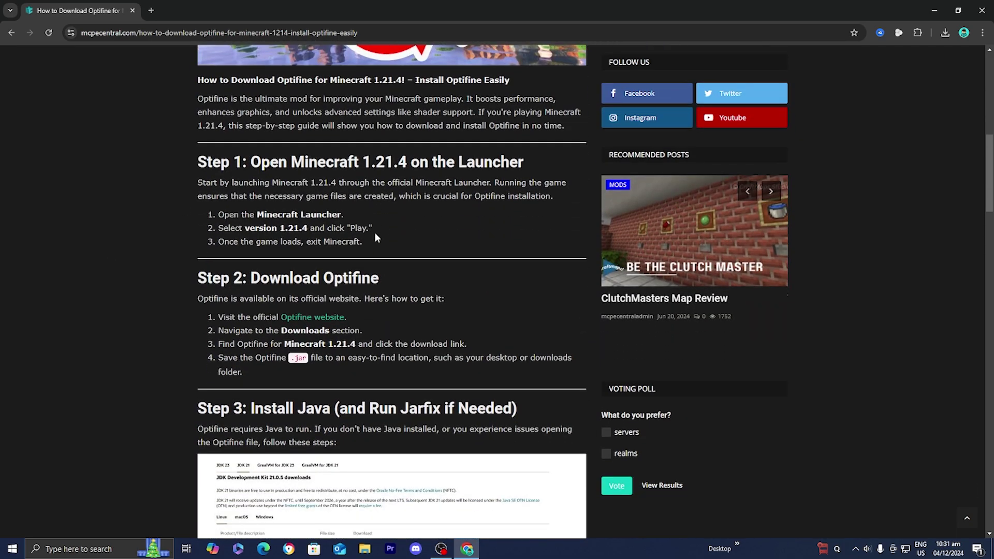
click(326, 318)
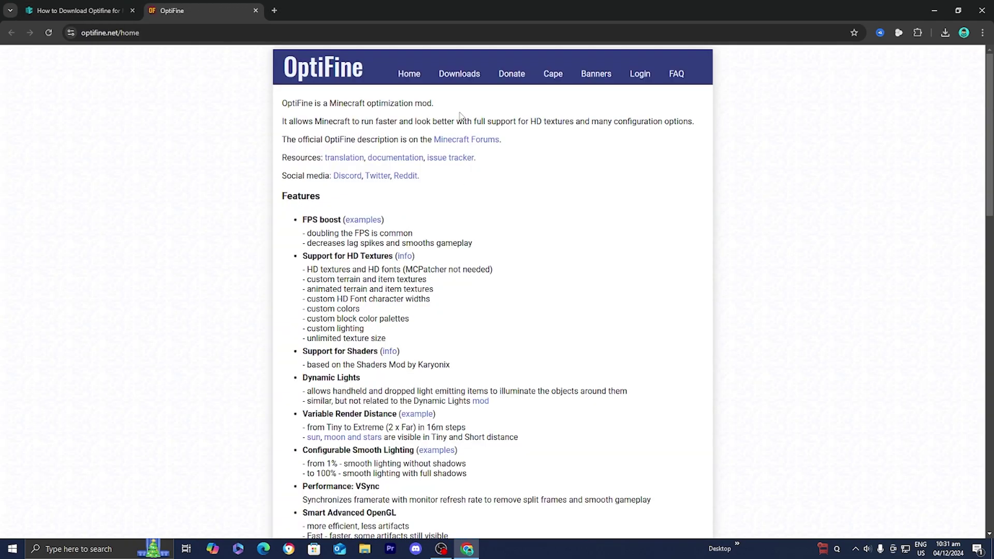
From OptiFine's full version list, expand the Minecraft 1.21.4 previews and download HD U J3 pre2
click(463, 83)
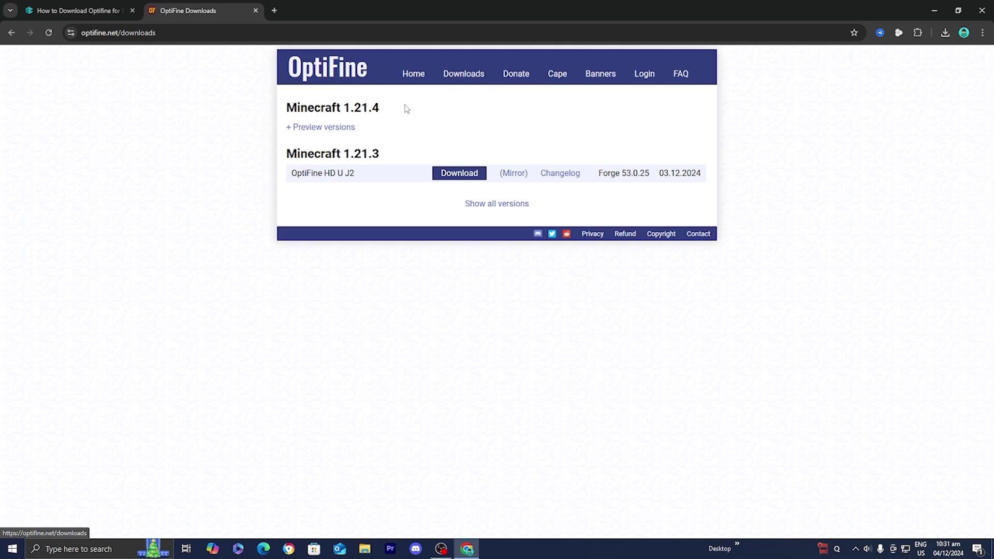
click(481, 207)
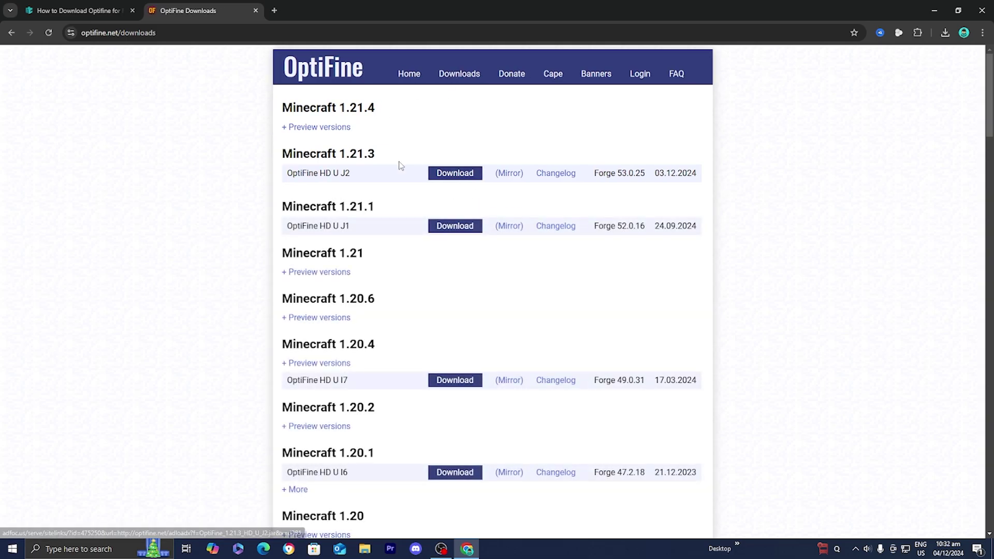
drag(382, 107, 275, 110)
click(427, 141)
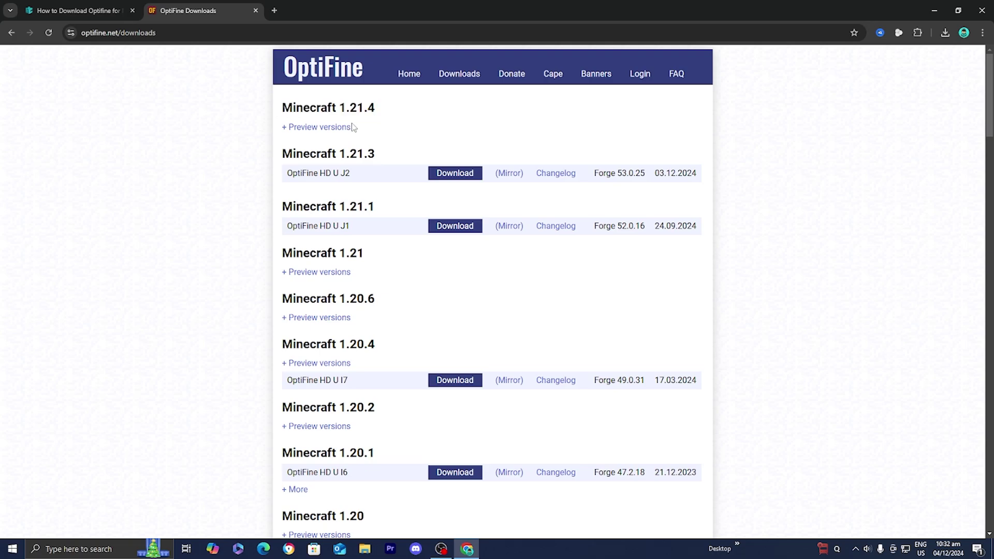
click(334, 126)
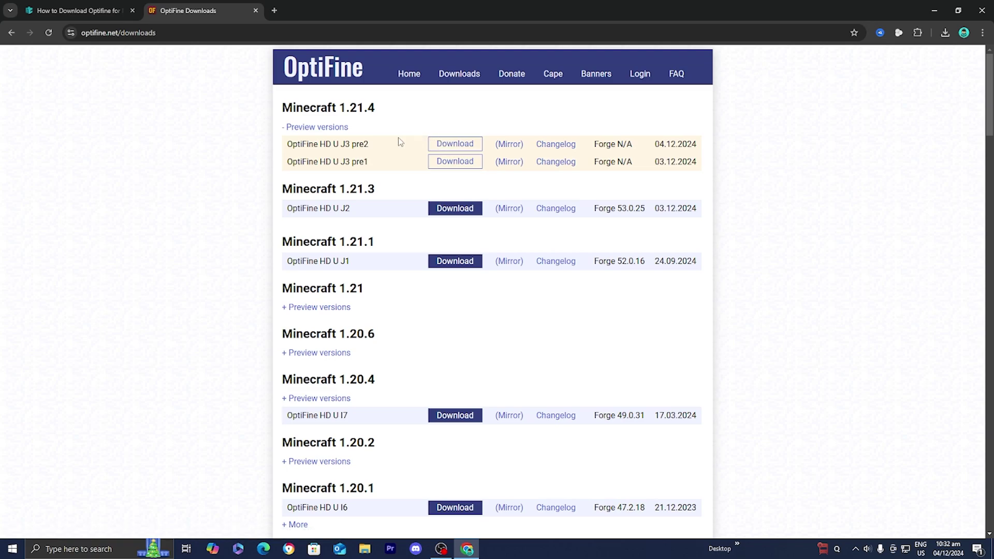
click(448, 142)
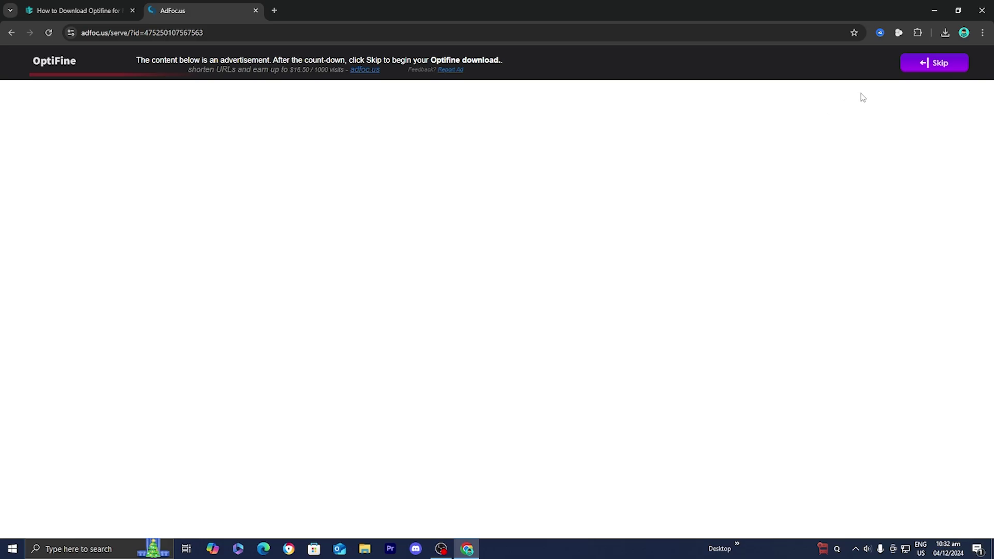
Skip the adfoc.us ad and download preview_OptiFine_1.21.4_HD_U_J3_pre2.jar (6.9 MB)
click(929, 63)
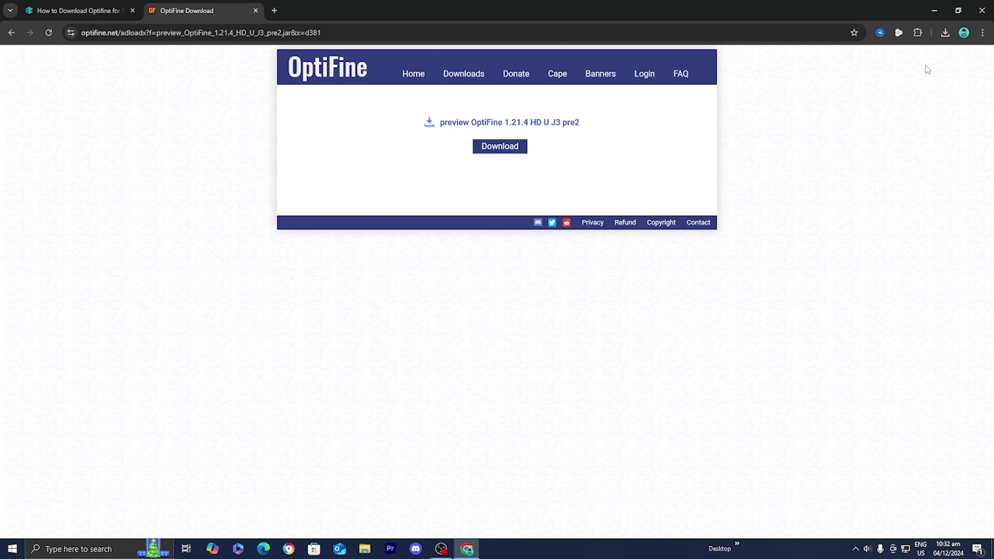
click(506, 148)
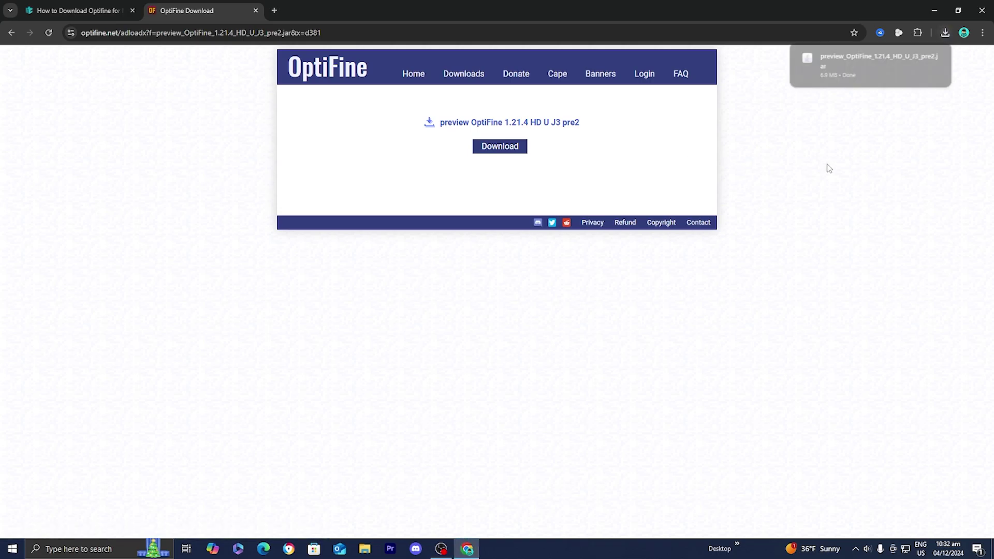
Drag the downloaded OptiFine pre2 .jar from Chrome's downloads onto the desktop, then re-maximize Chrome
drag(773, 5, 658, 224)
click(831, 253)
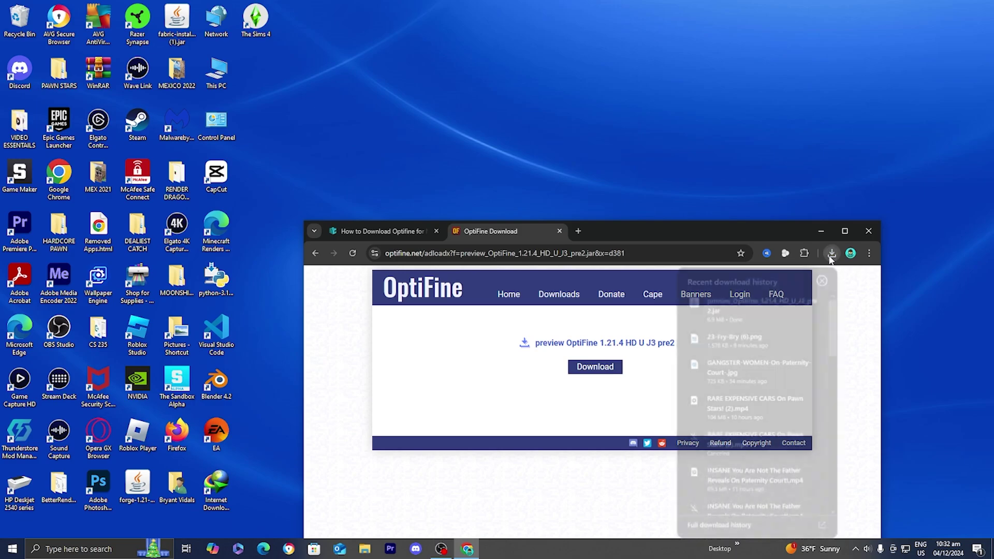
drag(738, 311, 667, 180)
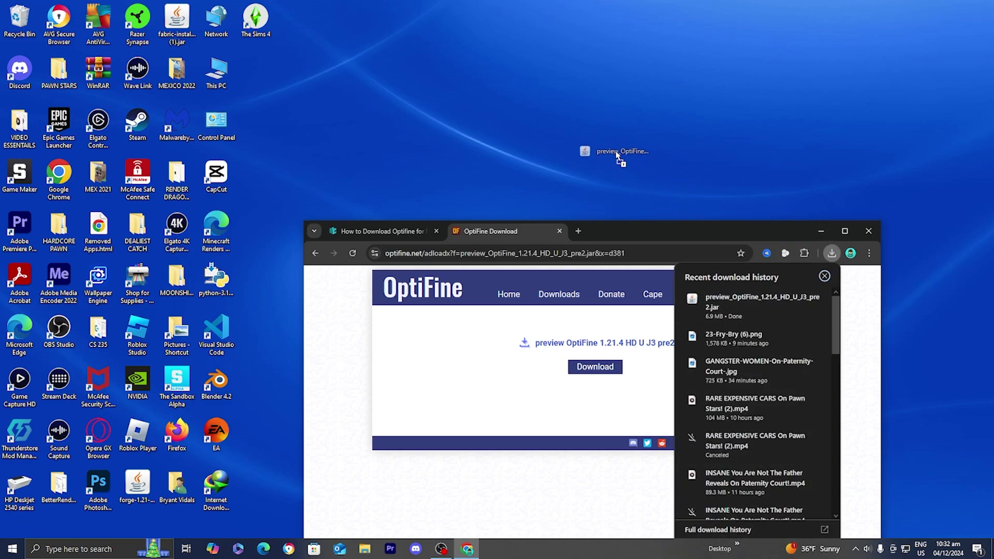
click(732, 154)
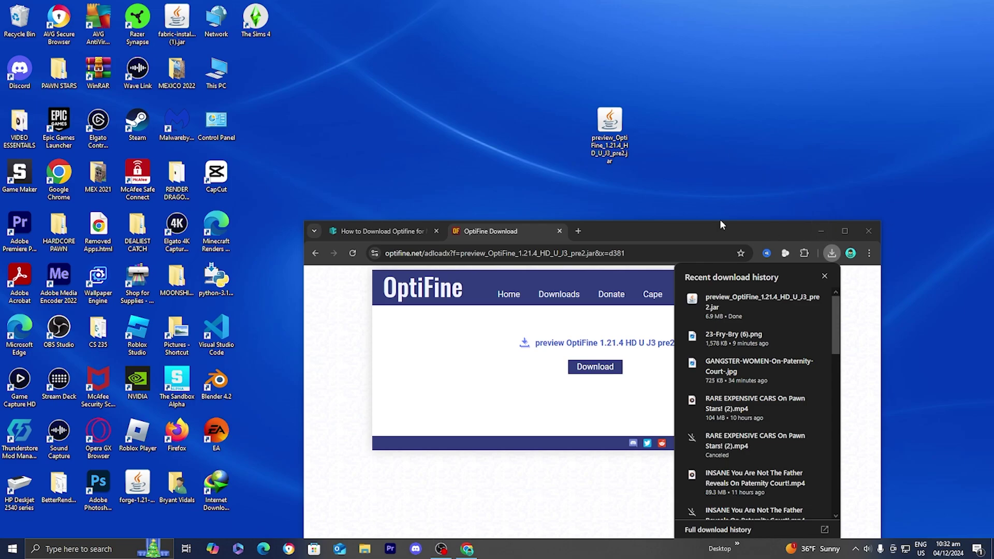
click(842, 235)
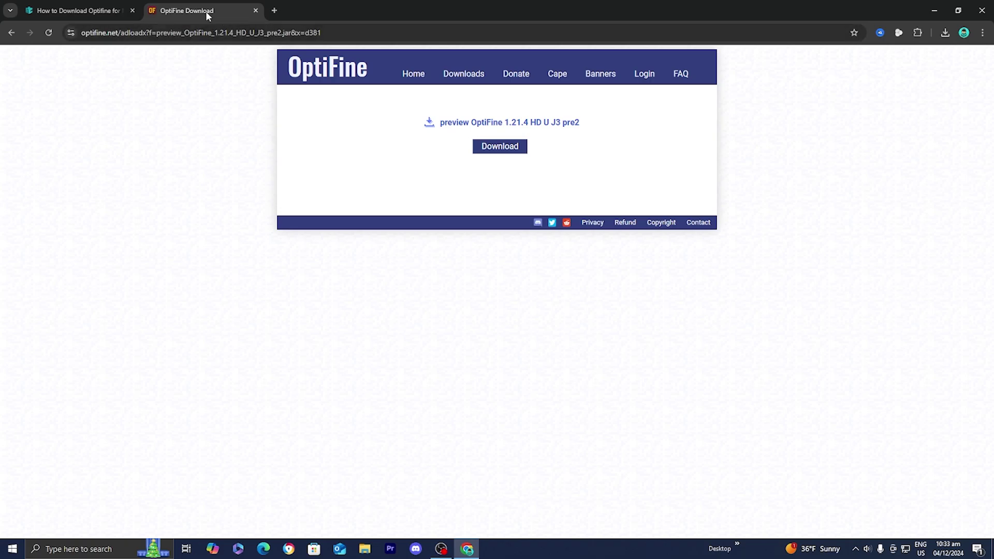
In the OptiFine guide's Download Java step, open the official Java website link
click(77, 11)
scroll(149, 268, up, 5)
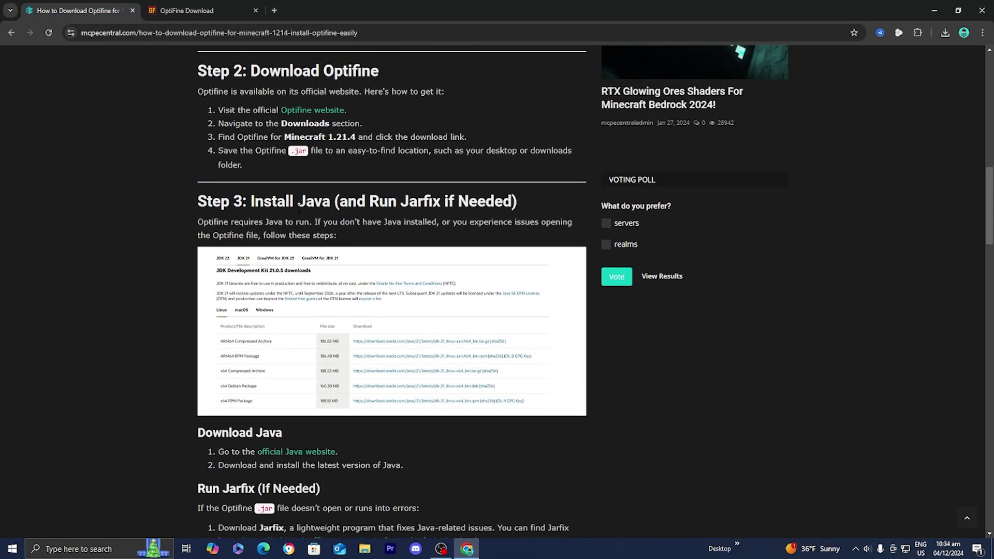
scroll(299, 207, down, 1)
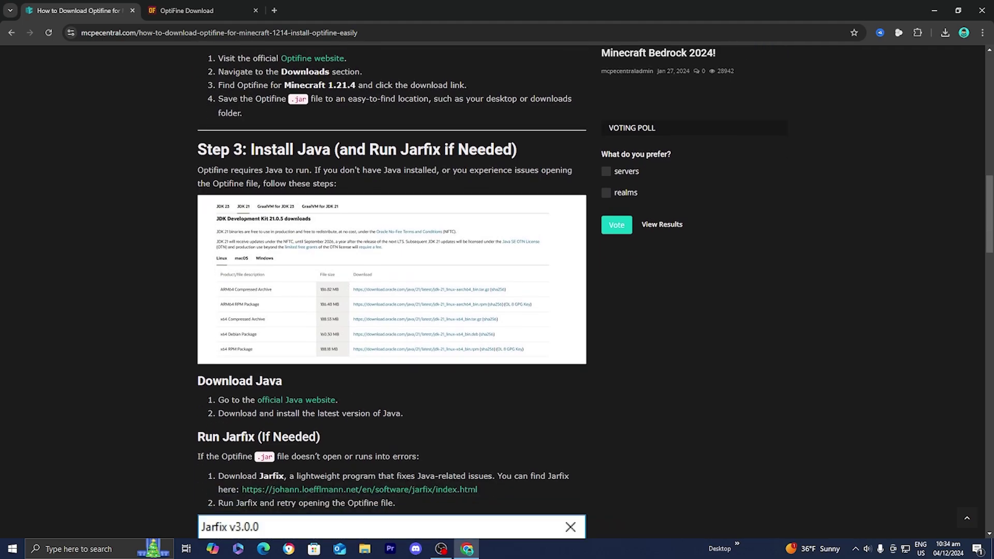
click(291, 401)
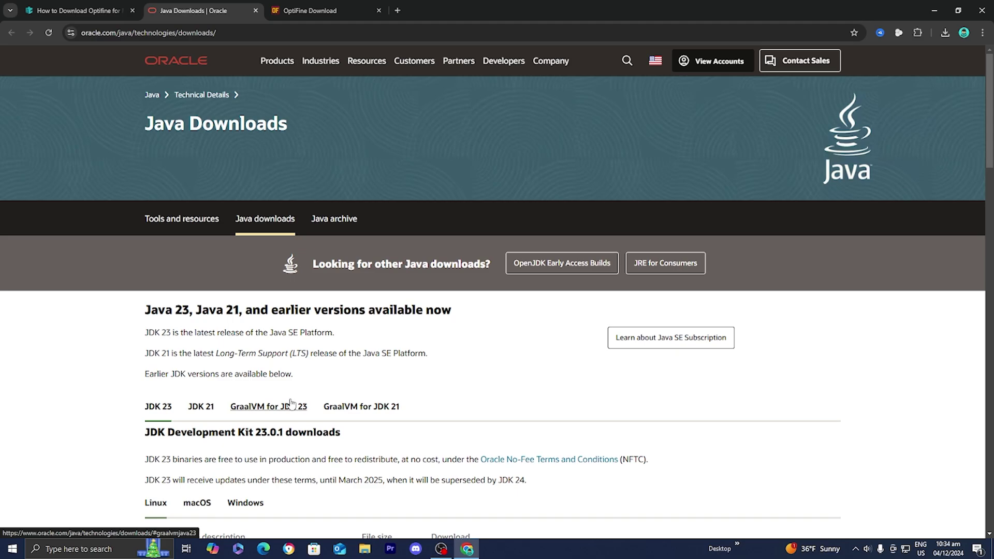
List the JDK 21.0.5 Windows installers on Oracle's page, then return to the guide
scroll(311, 388, down, 4)
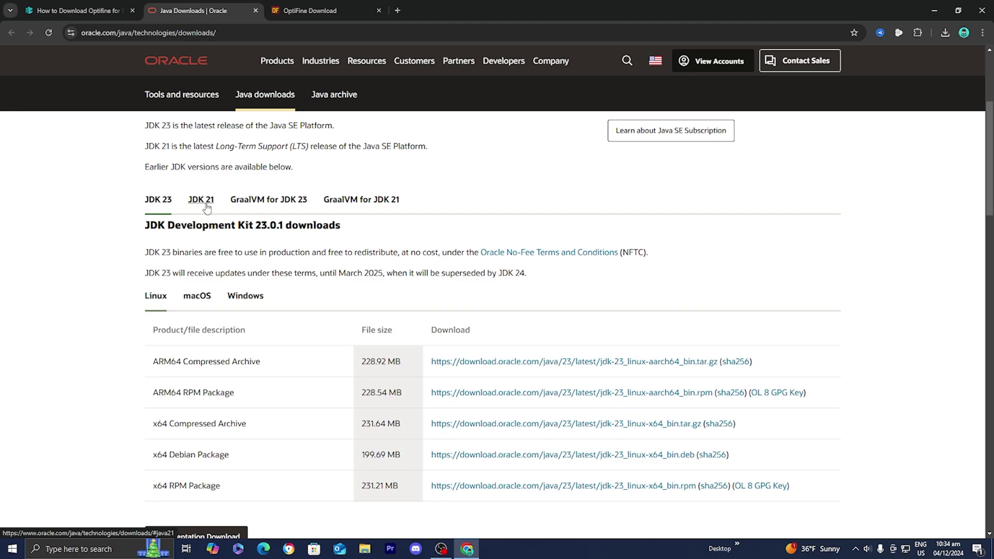
click(207, 208)
scroll(207, 209, down, 2)
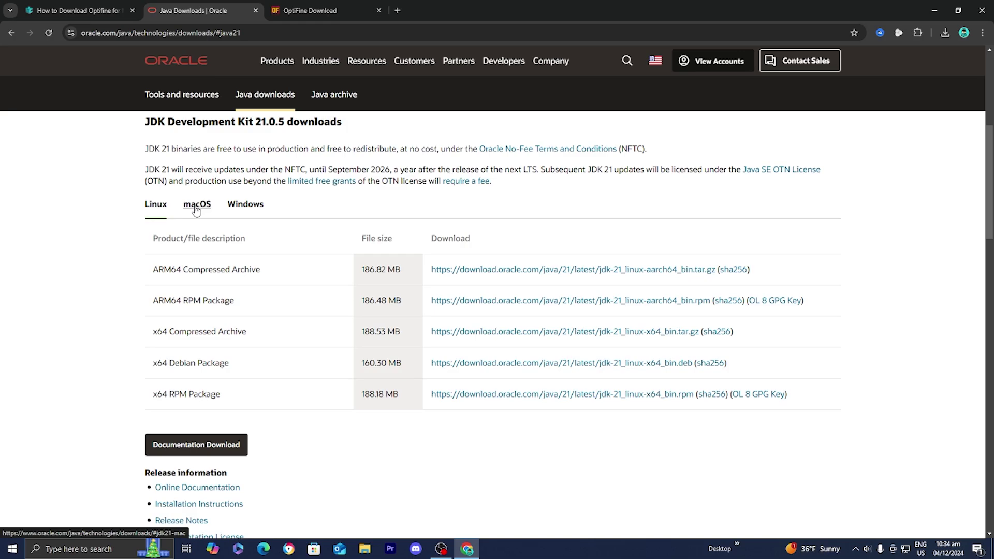
click(244, 206)
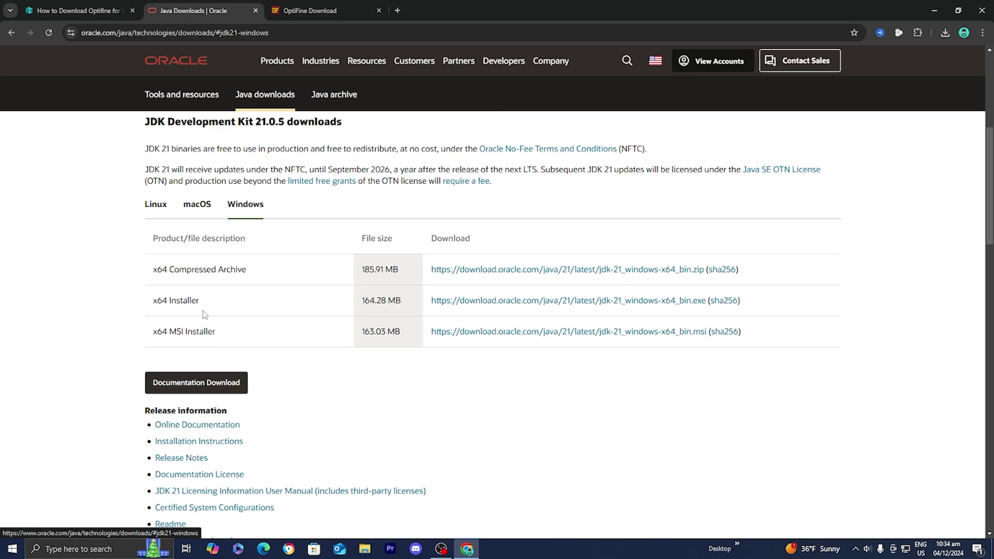
click(110, 6)
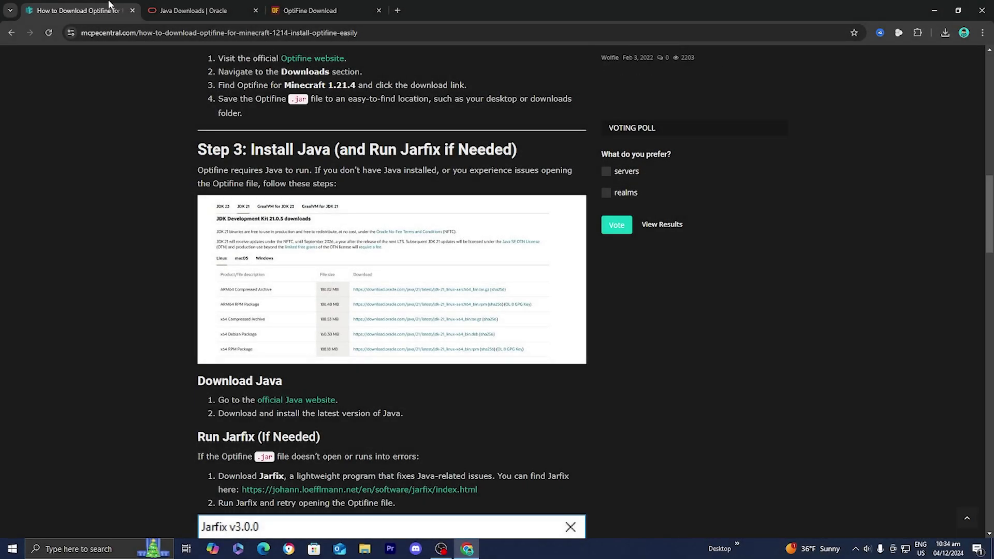
Open the Jarfix 3.0.0 page from the guide's Run Jarfix section, review it, then minimize Chrome
scroll(422, 365, down, 4)
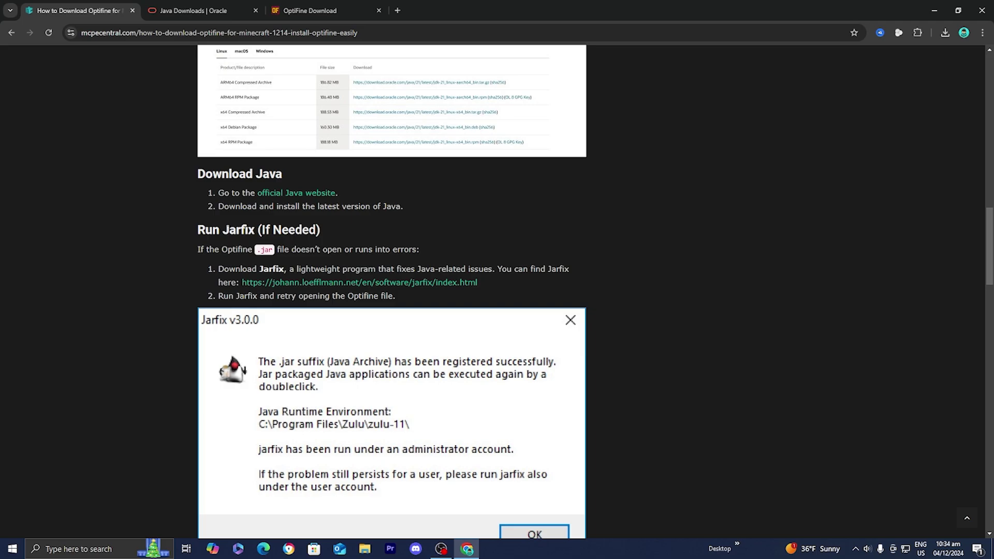
click(412, 283)
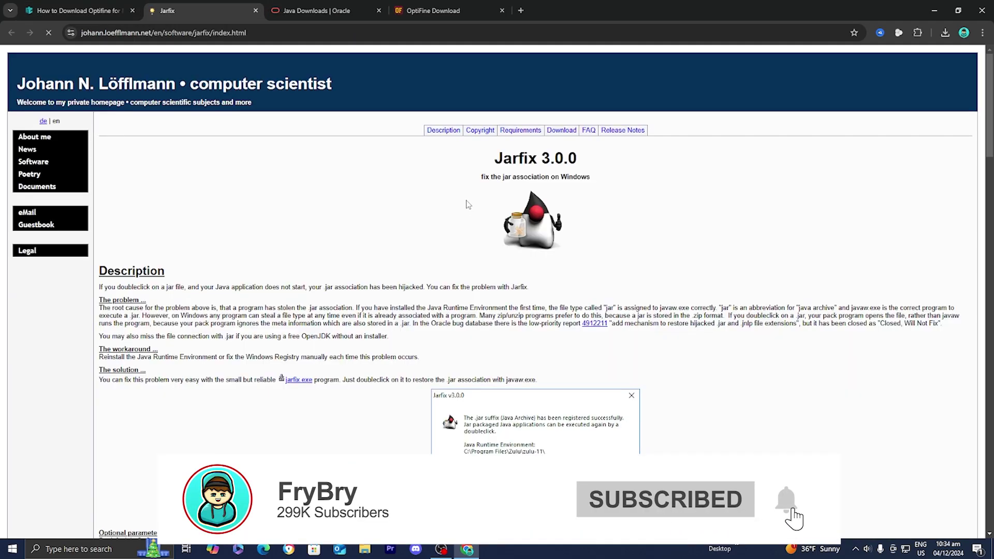
scroll(284, 203, down, 3)
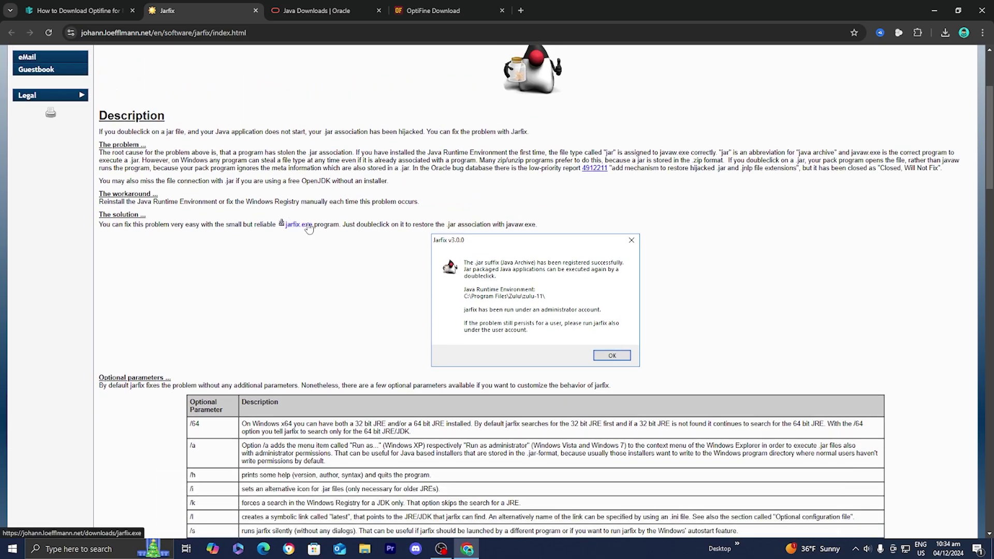
scroll(309, 228, up, 2)
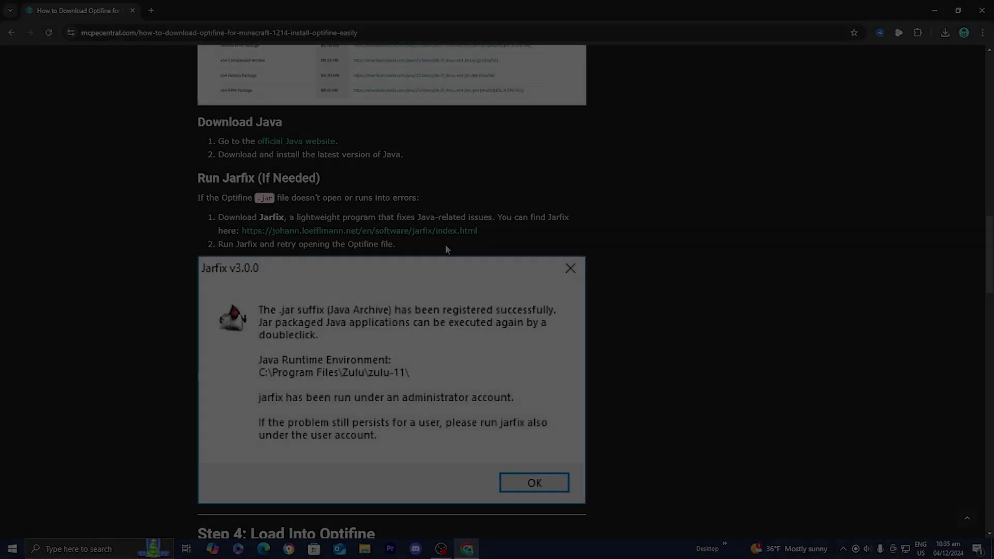
scroll(445, 244, up, 3)
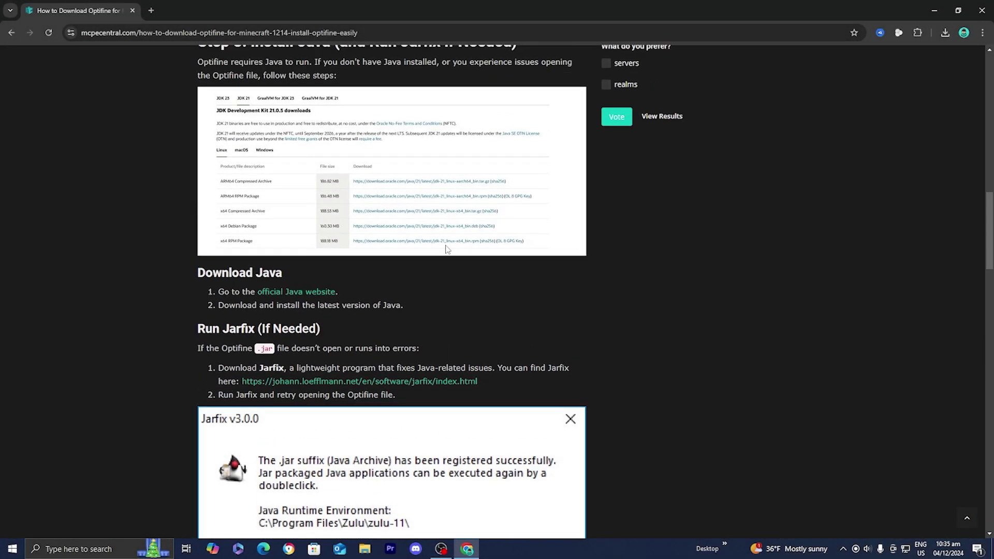
click(936, 6)
Open the OptiFine jar with Java(TM) Platform SE binary and install it into Minecraft
drag(609, 121, 462, 253)
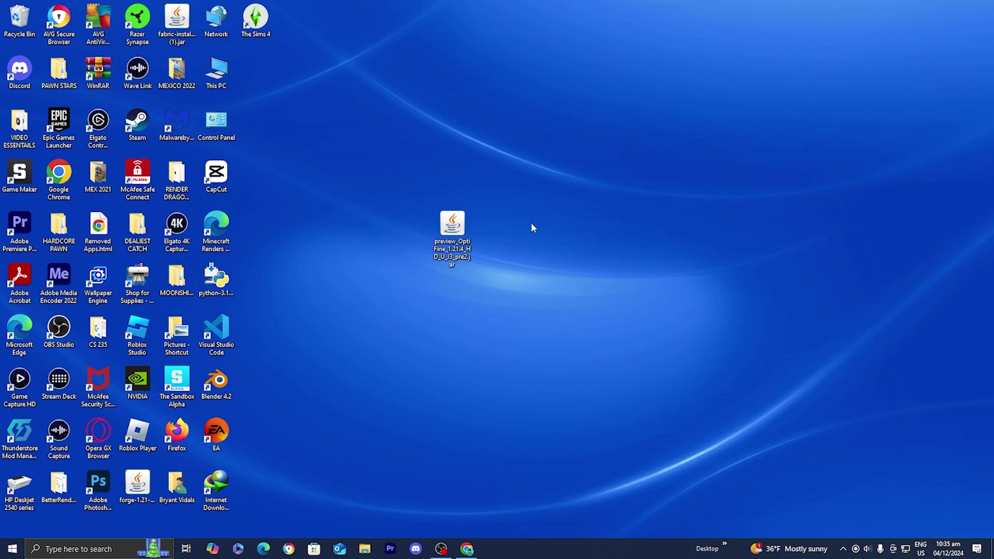
right_click(450, 236)
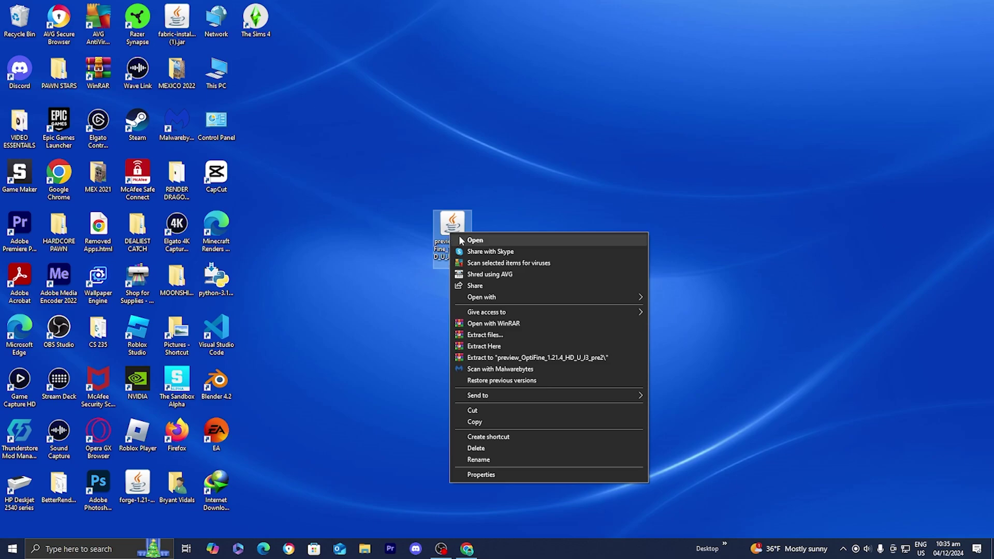
mouse_move(491, 300)
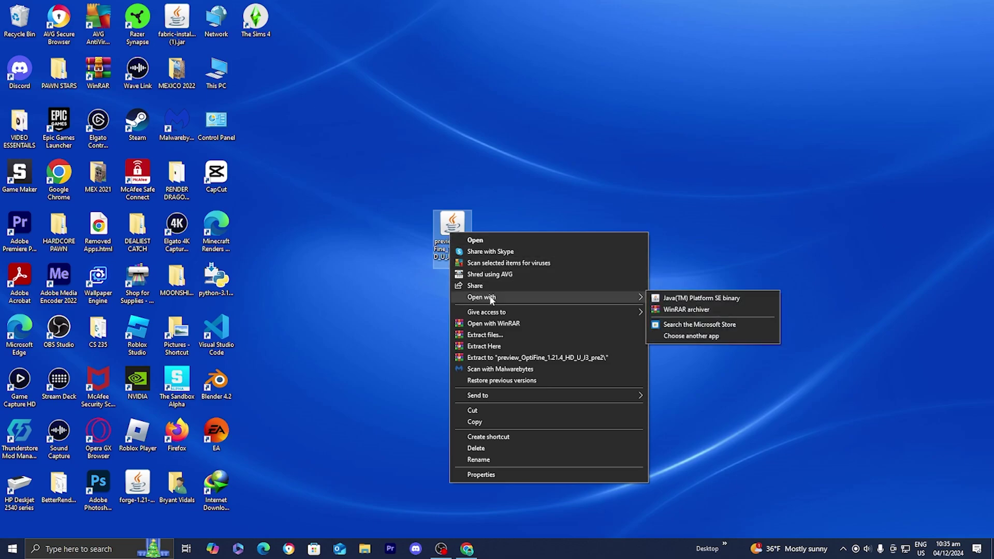
click(659, 299)
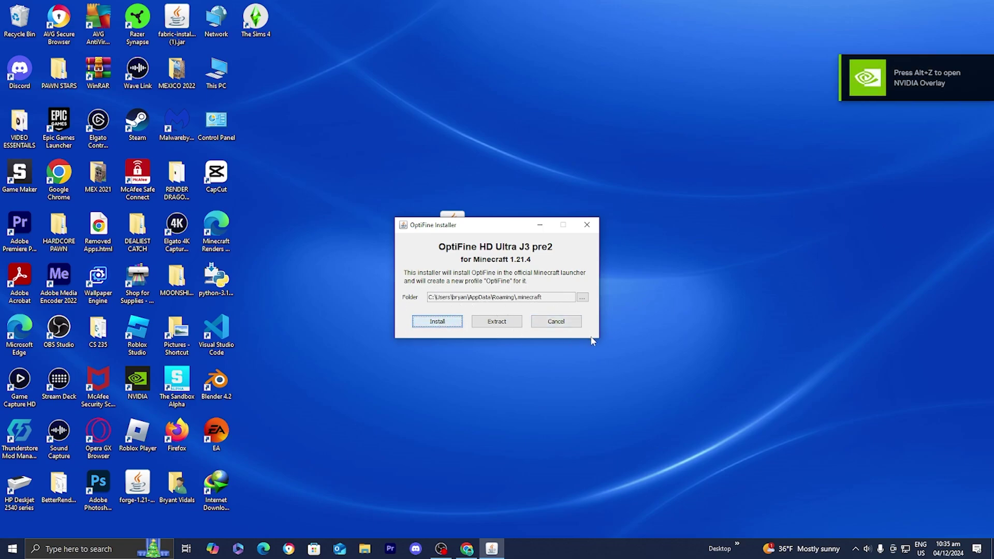
click(447, 322)
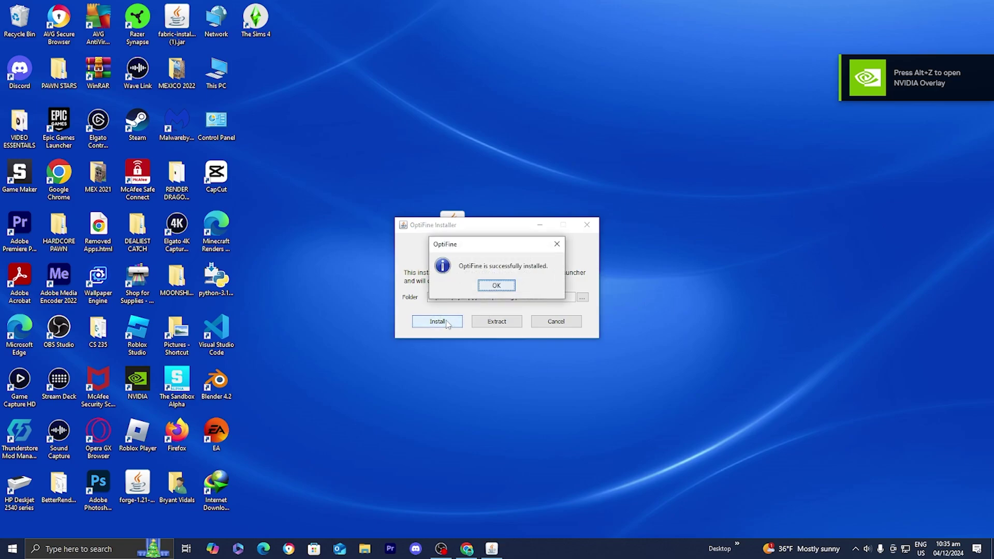
click(507, 287)
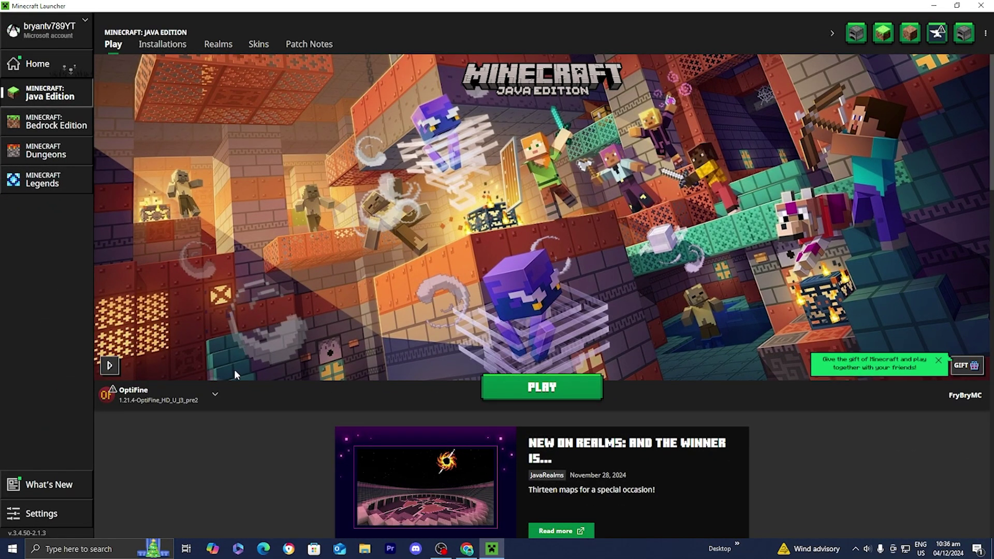
View the installations list and draft a Latest release (1.21.4) installation, then cancel it
mouse_move(175, 399)
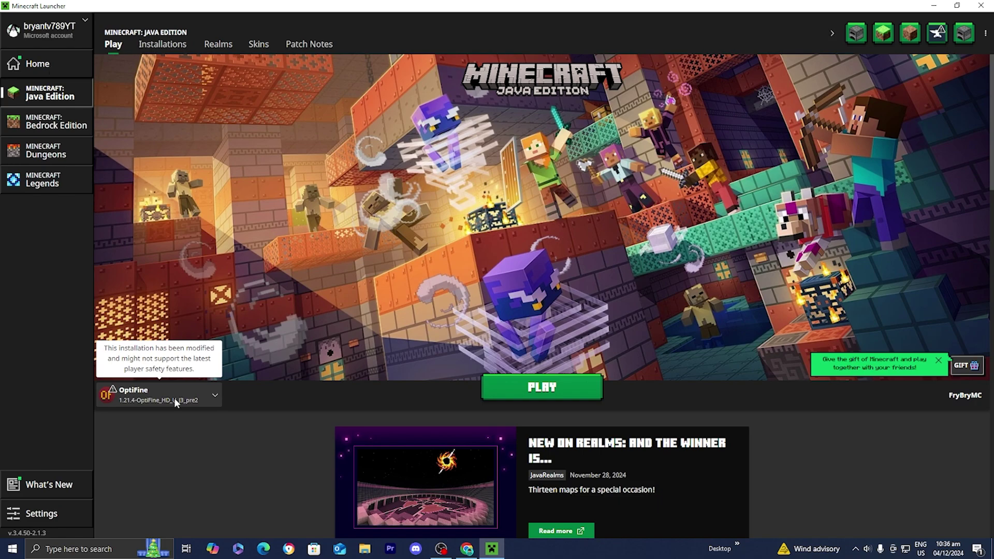
click(162, 47)
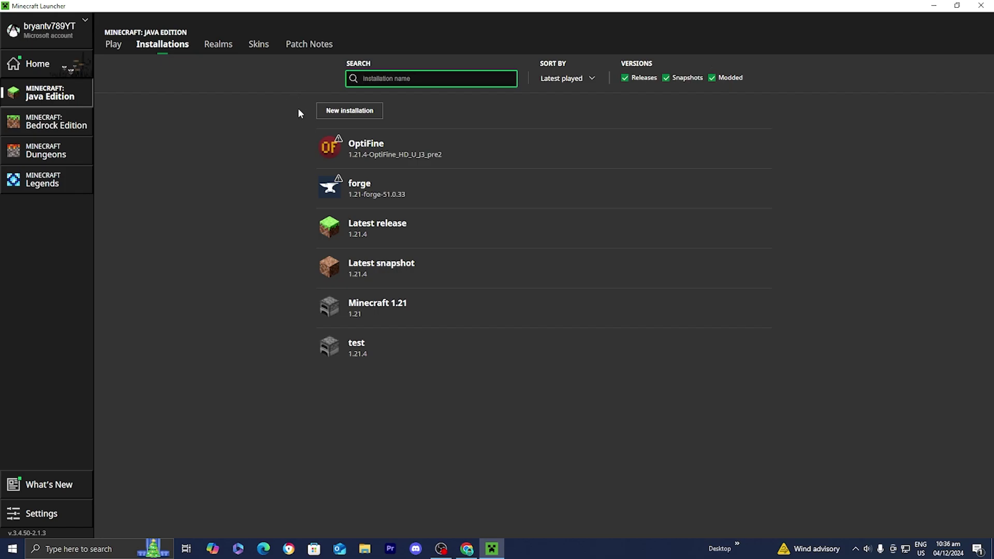
click(322, 110)
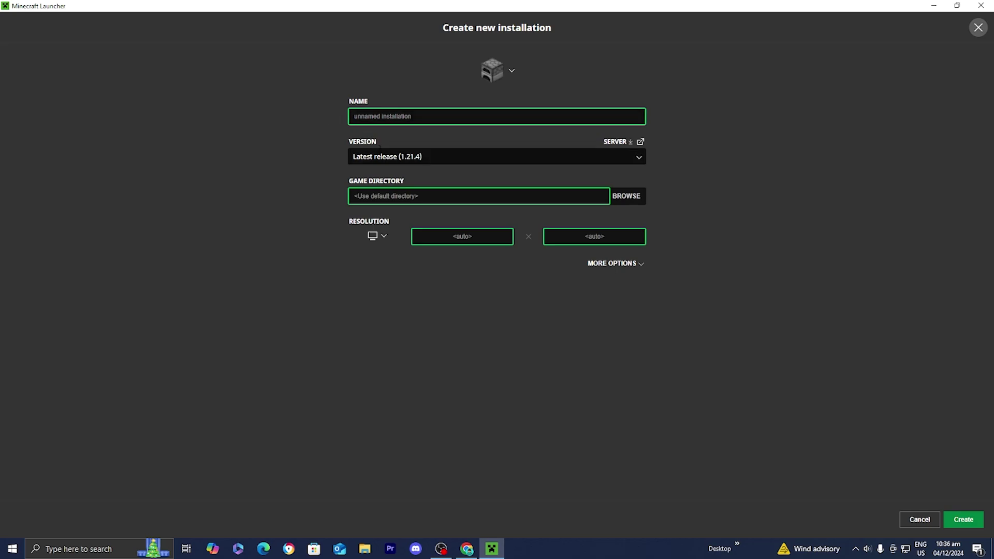
click(380, 151)
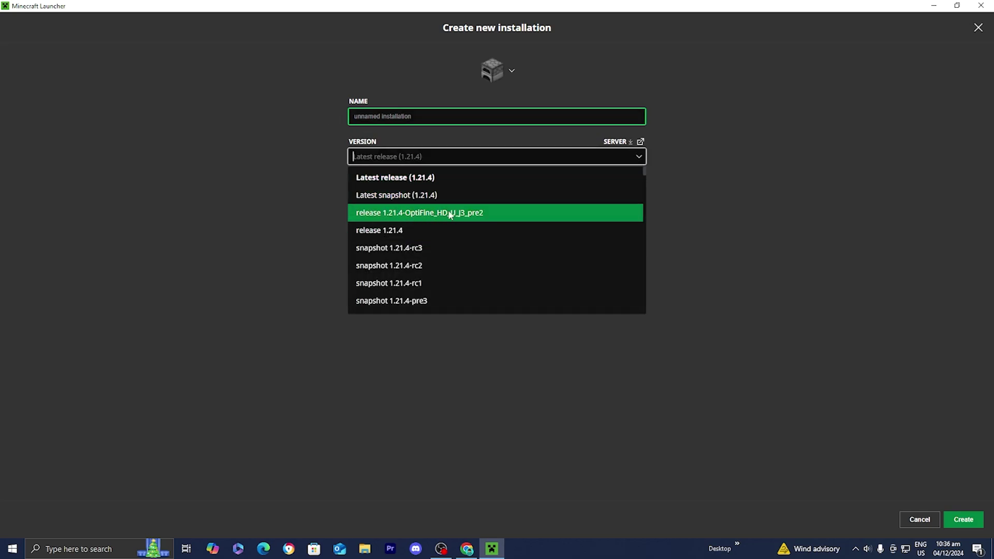
click(386, 176)
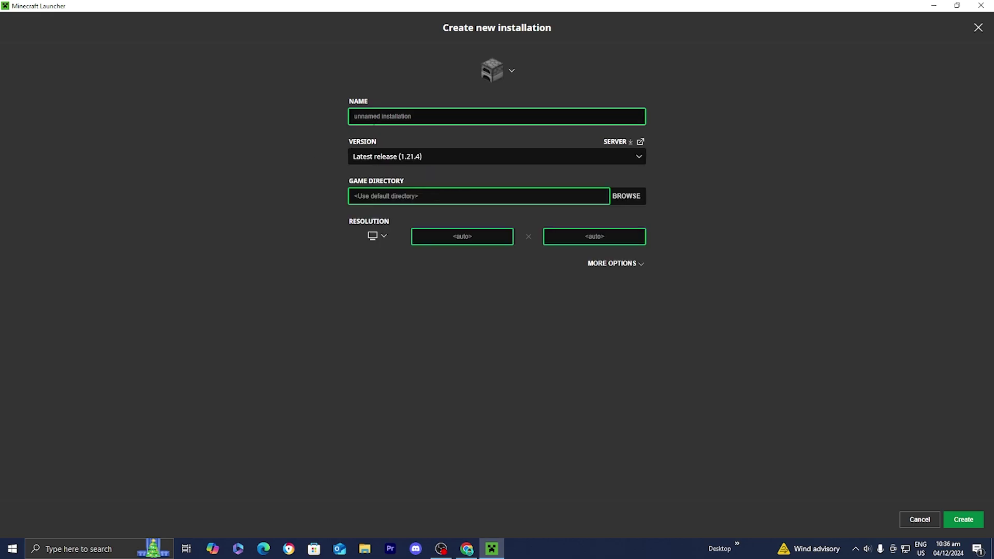
click(908, 517)
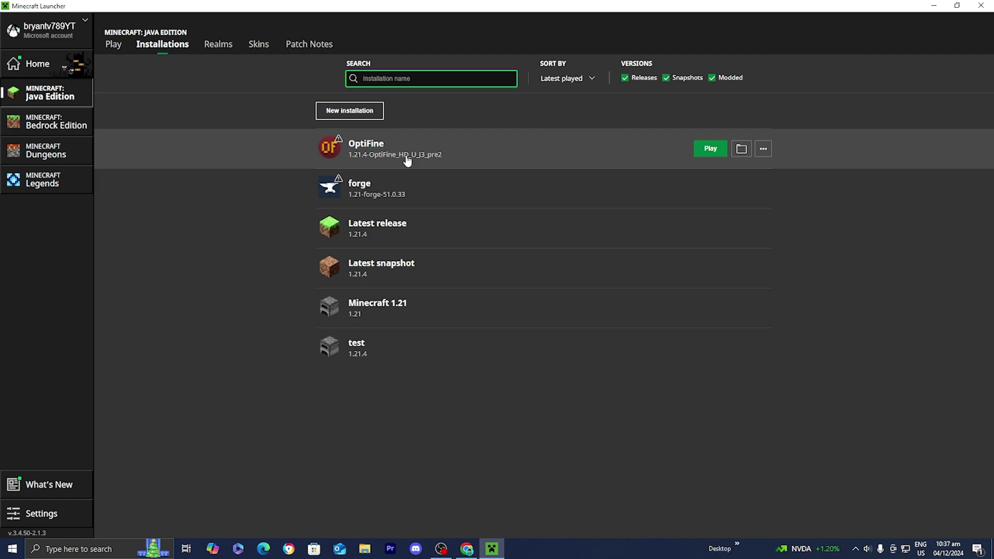
Launch the OptiFine installation, accepting the modded-installation risk warning
click(710, 150)
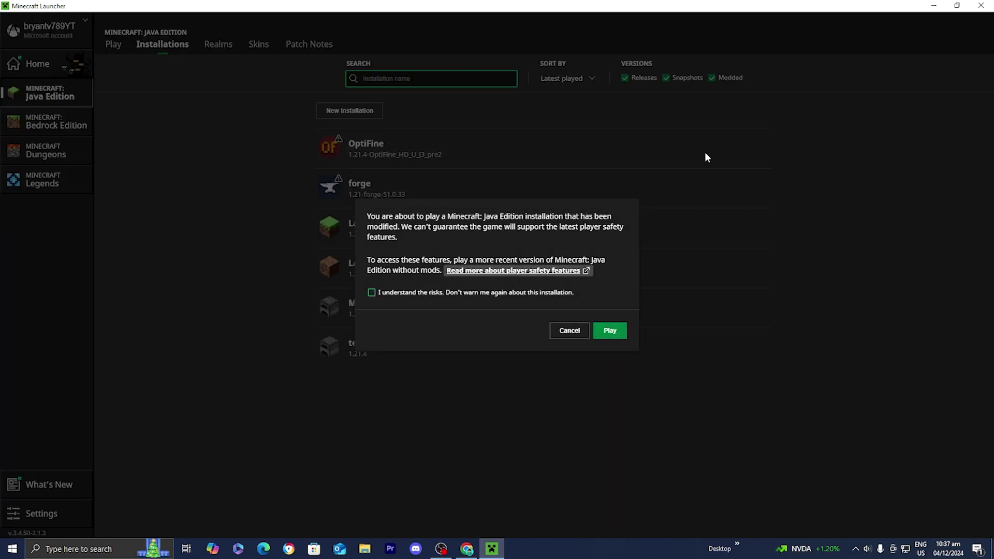
click(369, 290)
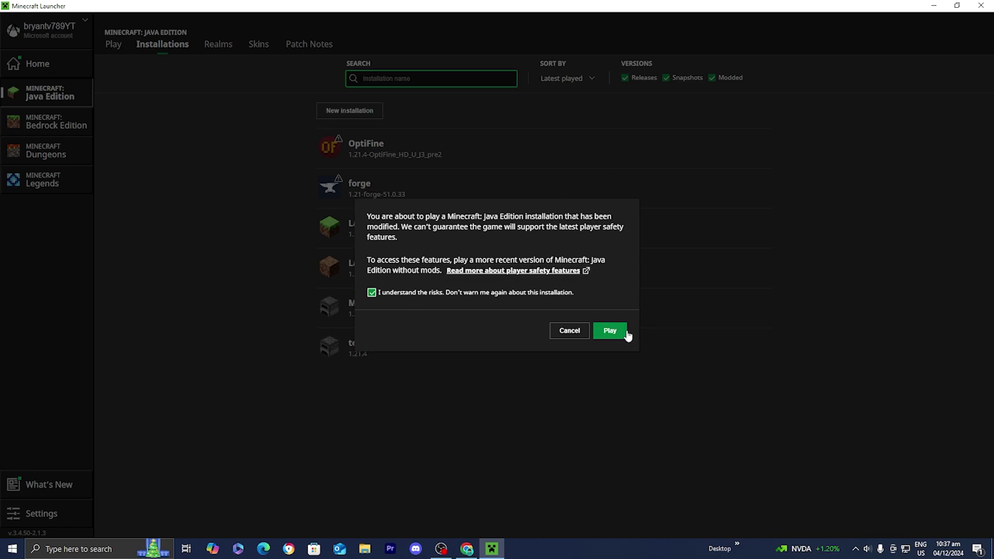
click(623, 335)
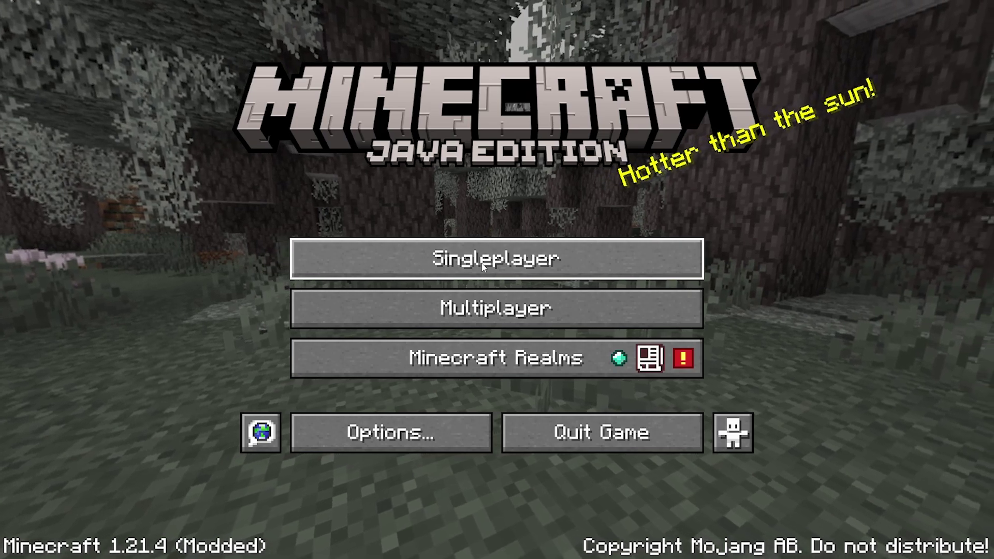
Create and load a new singleplayer world in Creative game mode
click(482, 264)
click(604, 456)
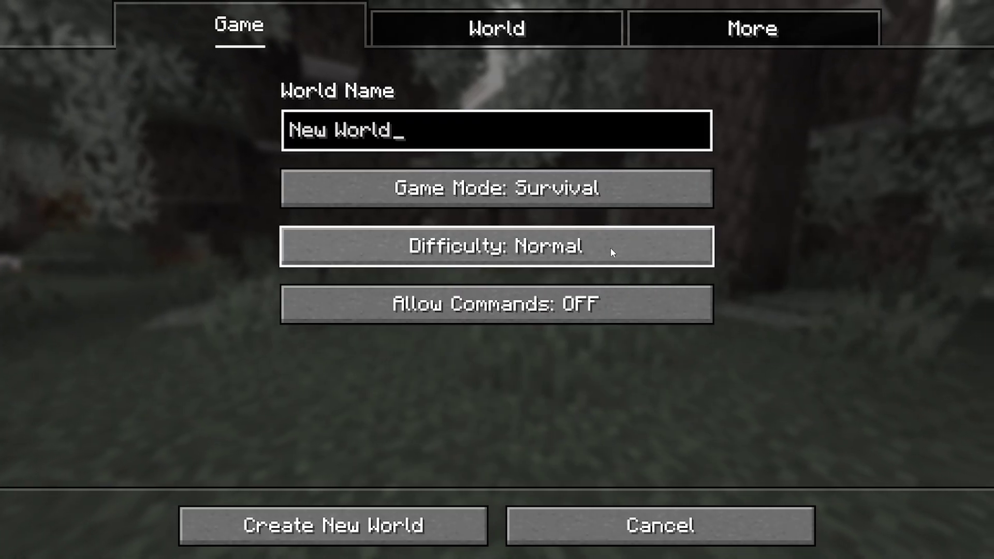
click(564, 192)
click(564, 191)
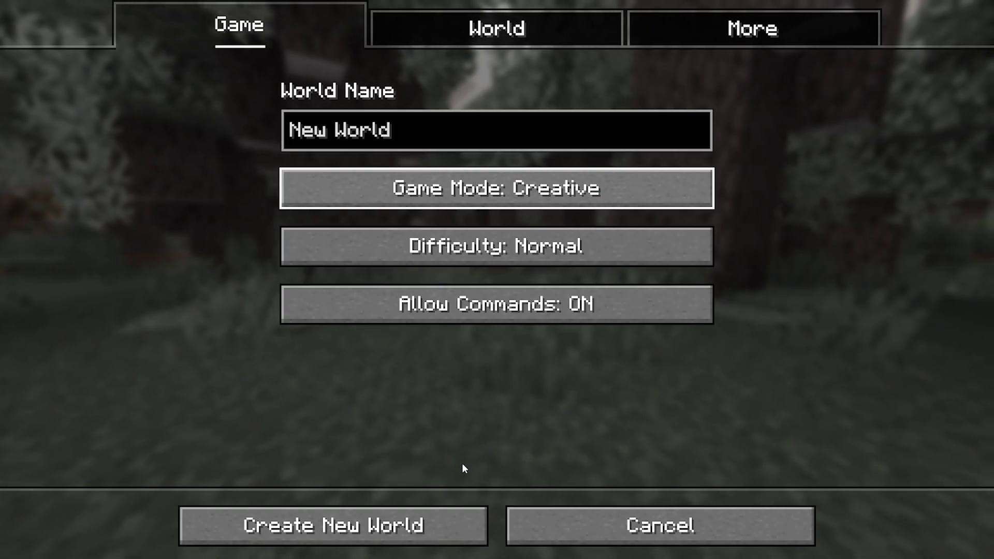
click(414, 516)
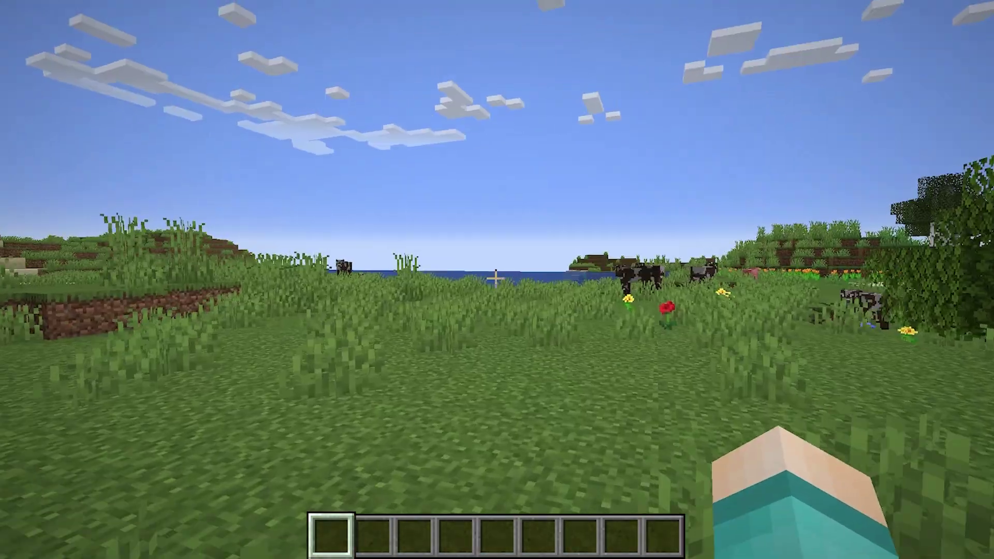
Check the F3 debug overlay for 1.21.4-OptiFine_HD_U_J3_pre2 while walking toward the cow
key(F3)
key(w)
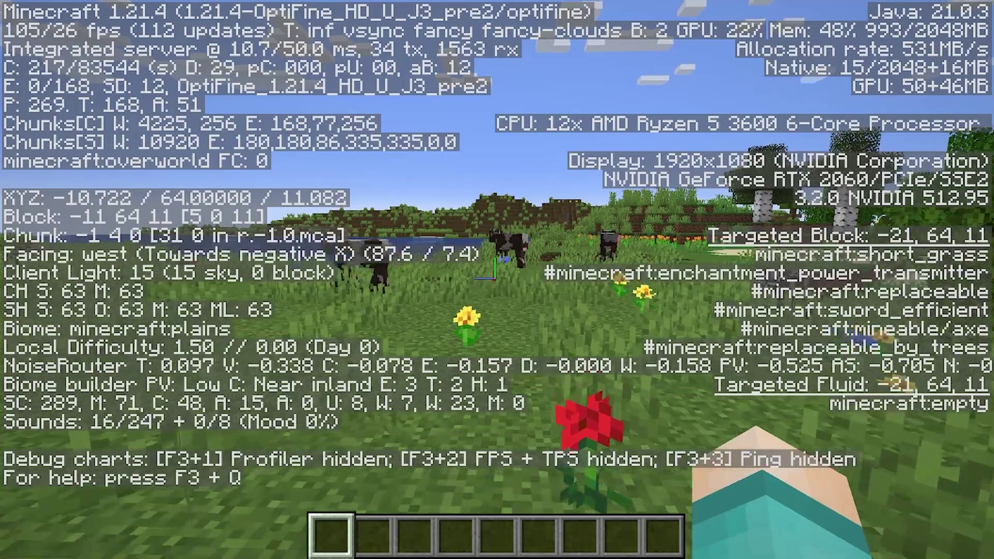
key(w)
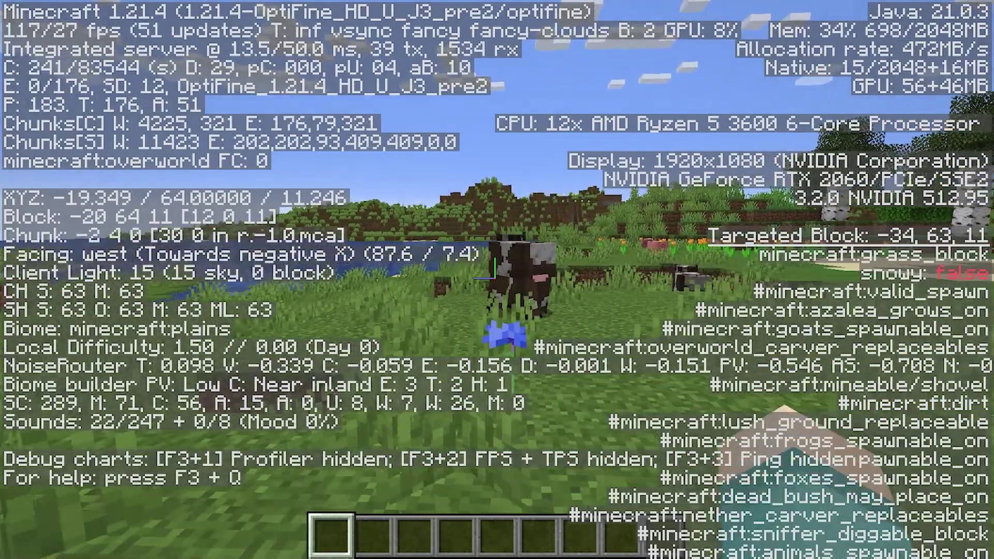
key(F3)
key(w)
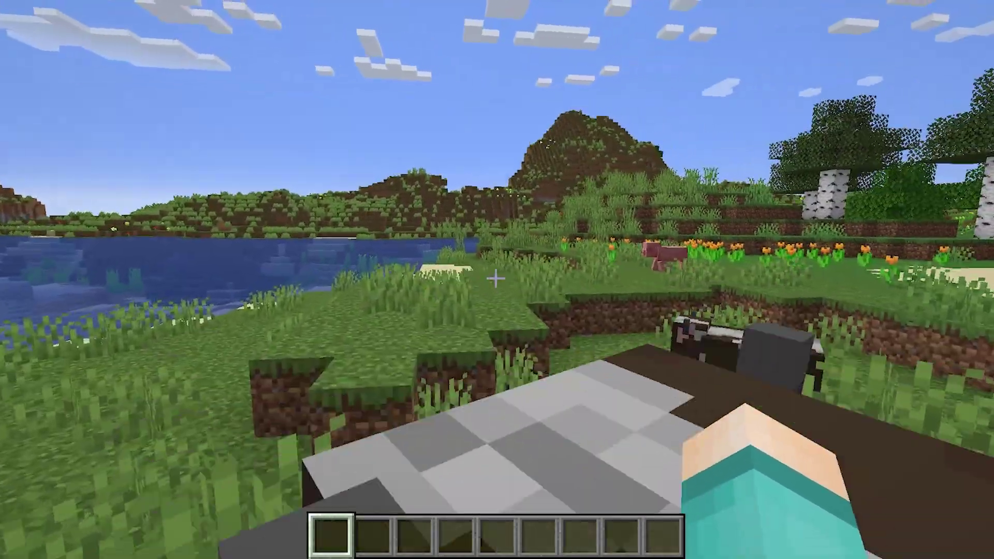